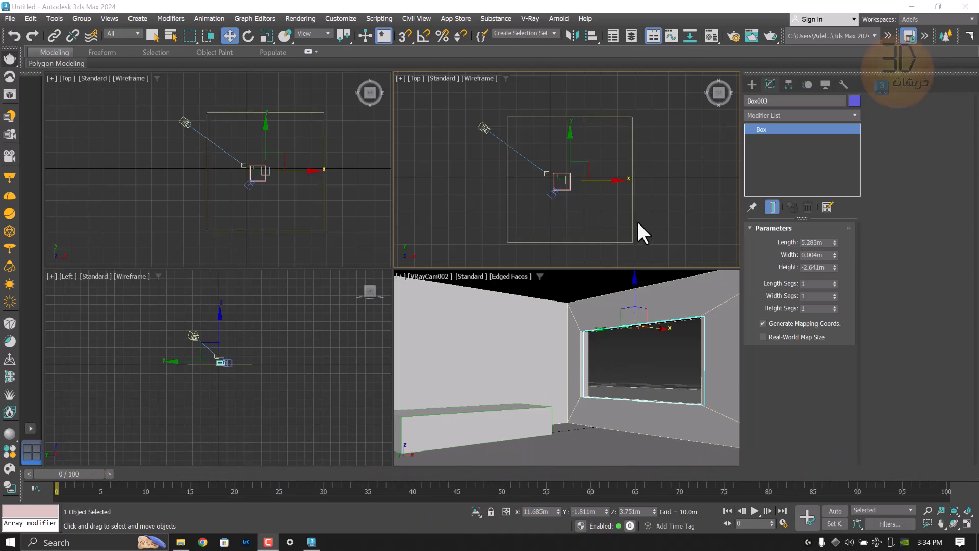
- Create a V-Ray light of type Dome in the Top view, outside the room's ground plane
click(753, 84)
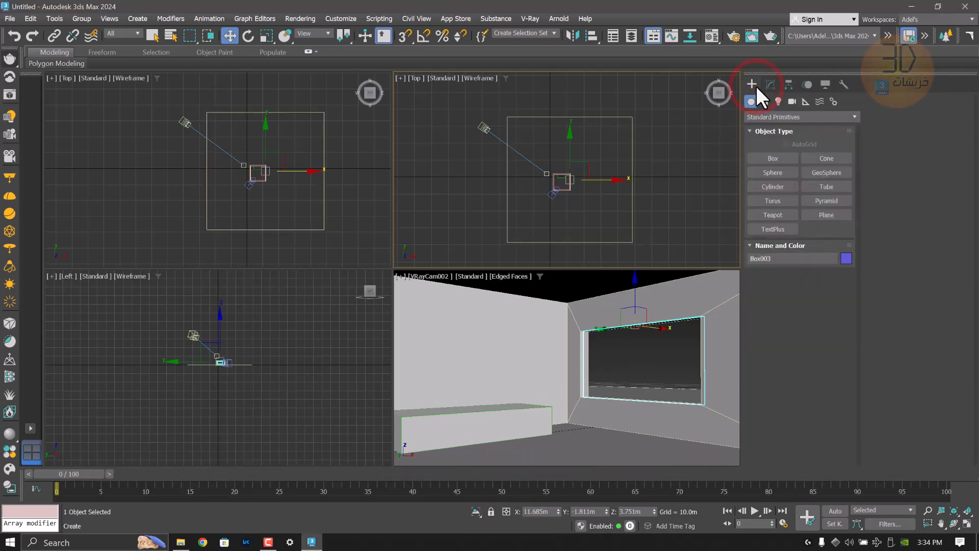
click(786, 105)
click(793, 162)
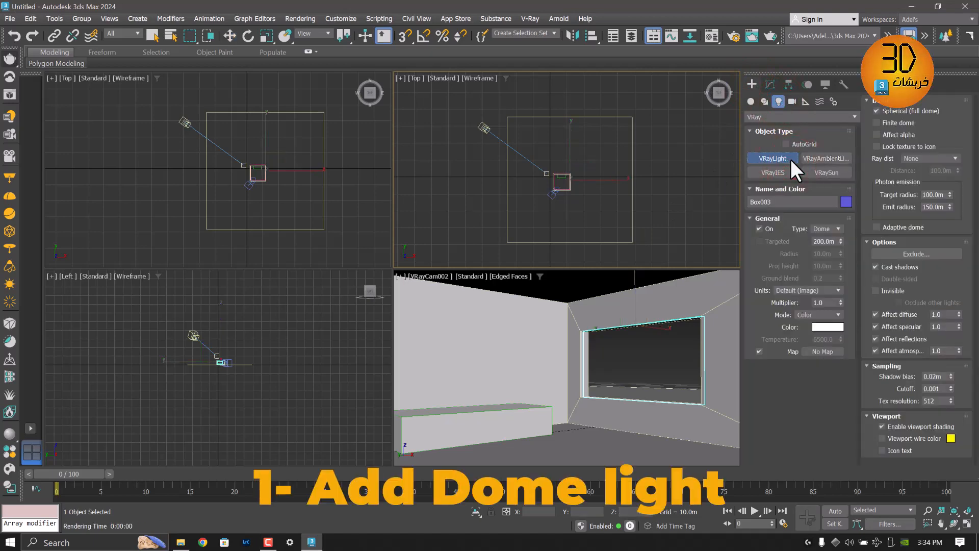
click(823, 229)
click(824, 245)
click(677, 181)
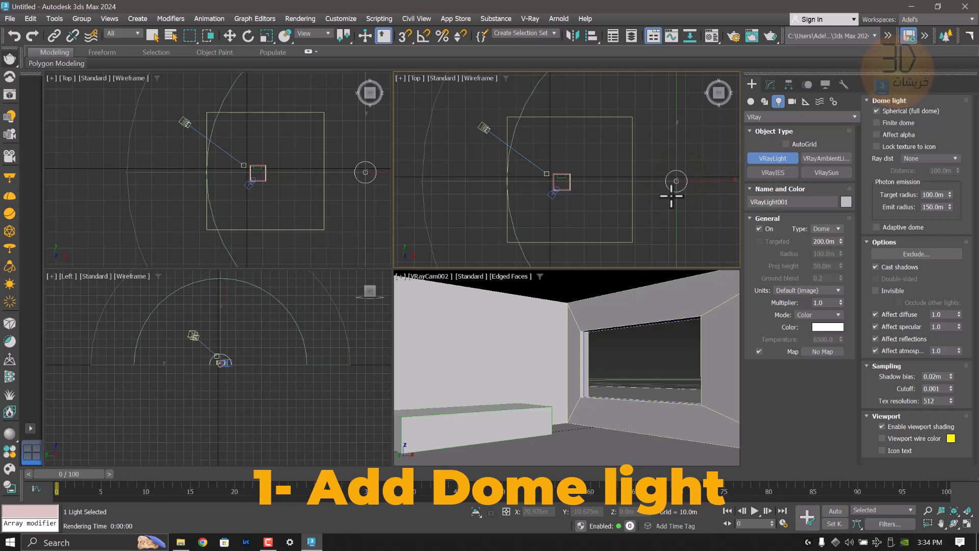
- Import the downloaded Day 012 HDRI from the Chaos Cosmos library as the dome light's map and close the library
click(8, 470)
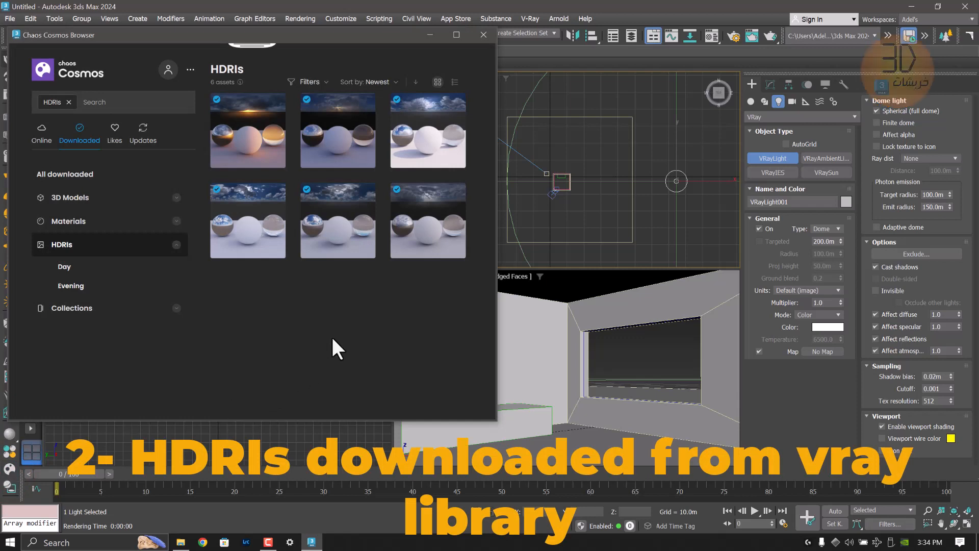
mouse_move(345, 255)
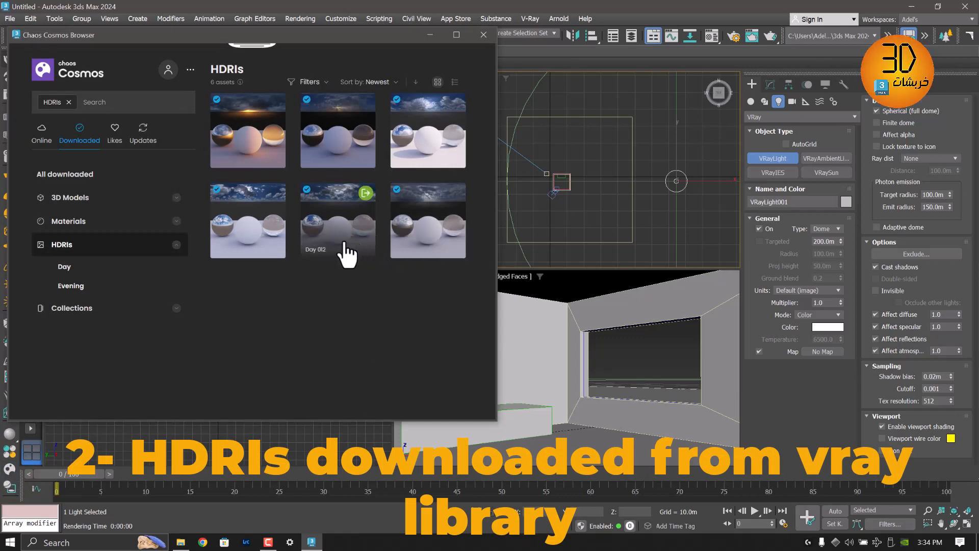
click(365, 194)
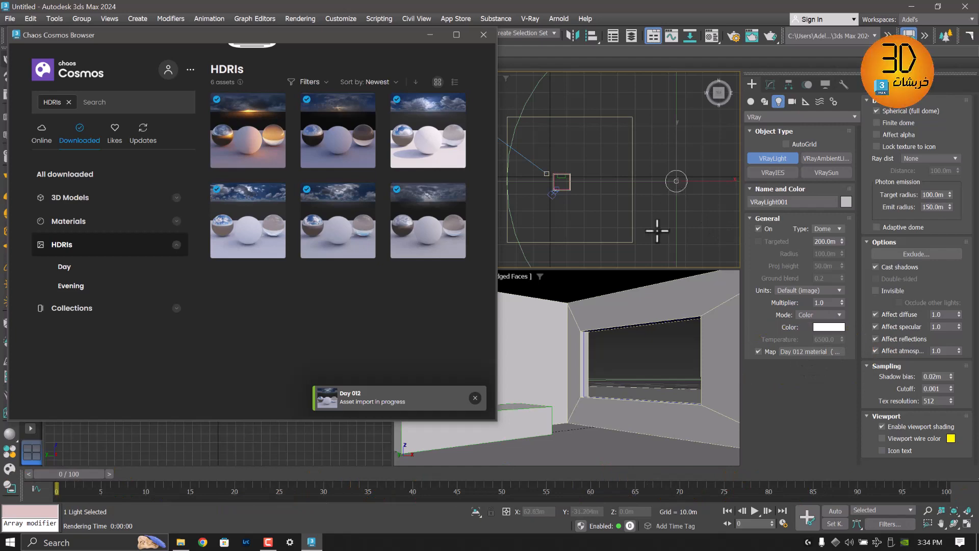
right_click(632, 351)
click(484, 55)
click(484, 34)
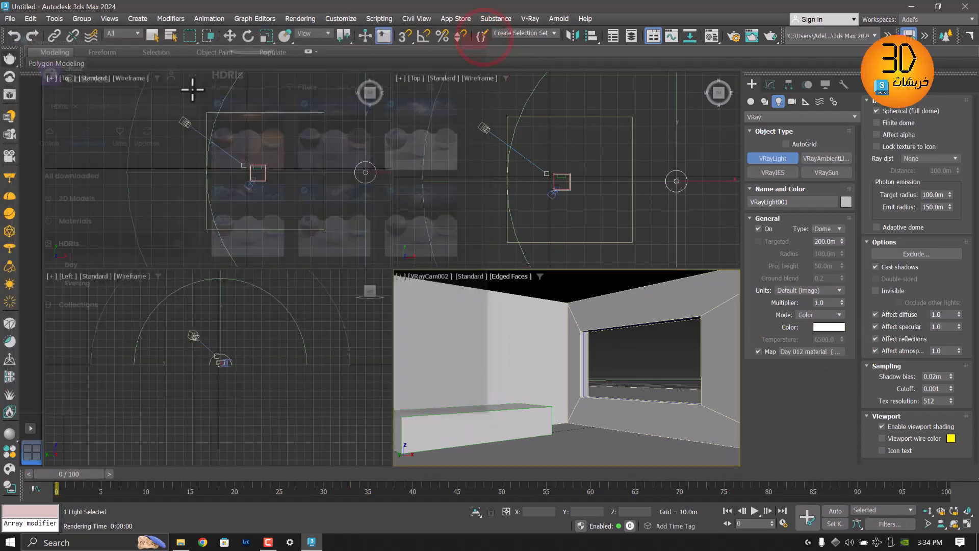
- Render the camera view, replace it with an interactive render, and make the dome light invisible
key(shift+q)
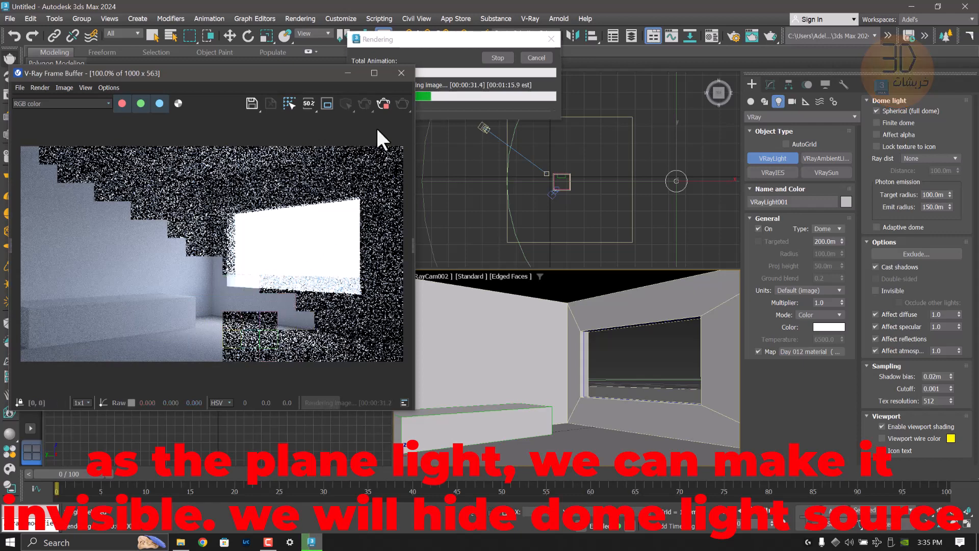
click(387, 102)
click(365, 104)
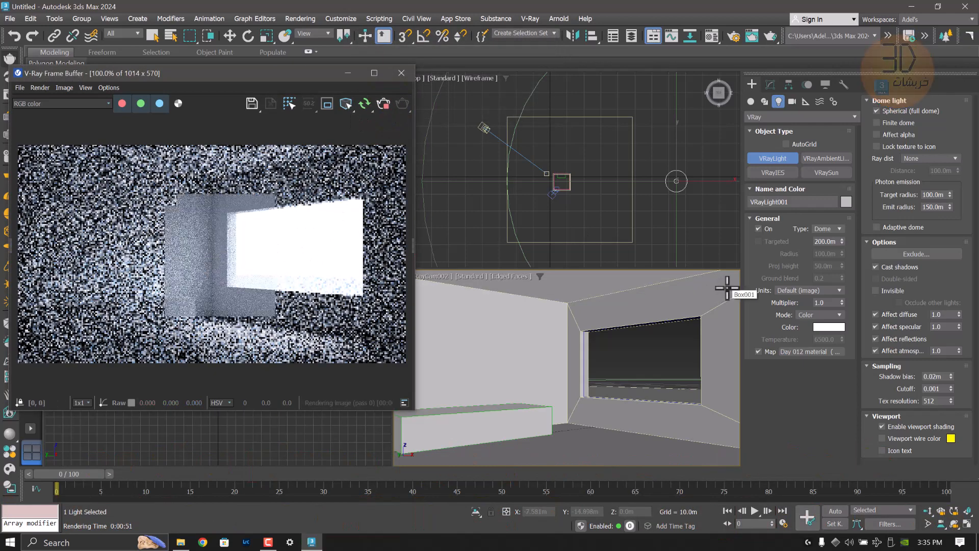
click(892, 291)
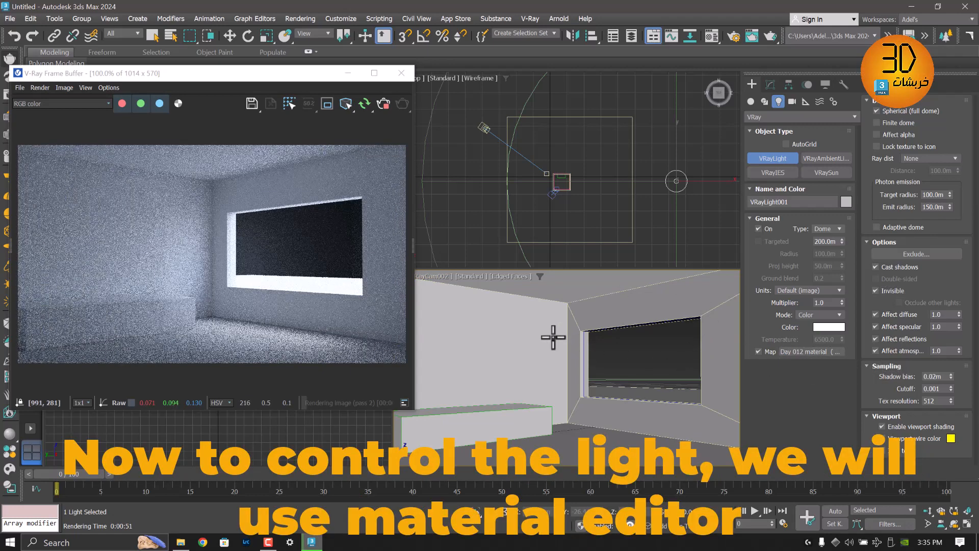
- Instance the dome light's Day 012 map into the second material slot and set its horizontal rotation to 45
key(m)
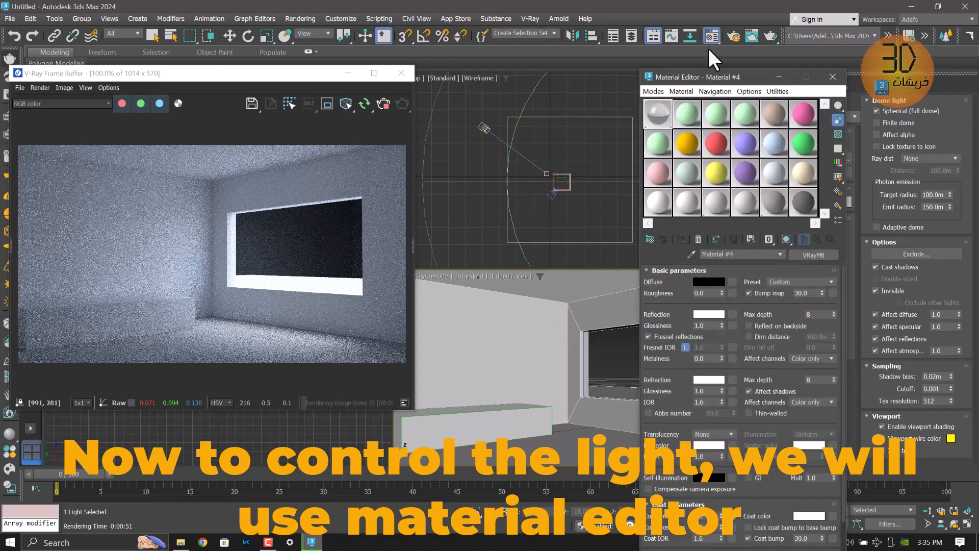
drag(706, 77, 500, 72)
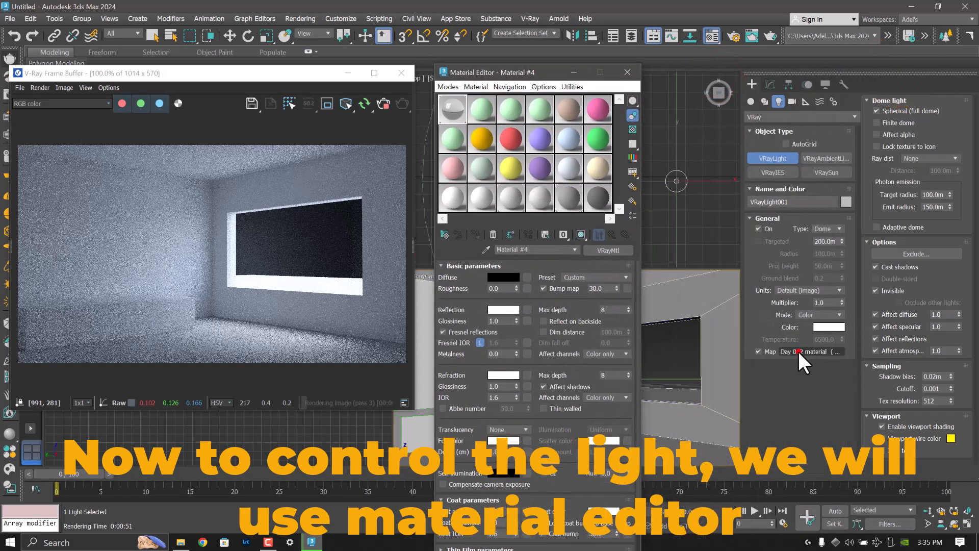
drag(799, 352, 490, 111)
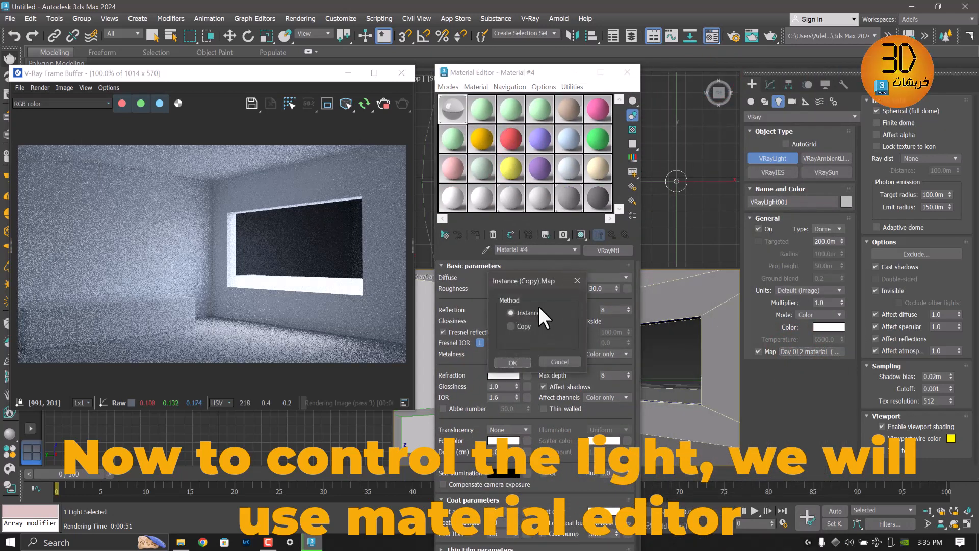
click(513, 363)
click(490, 120)
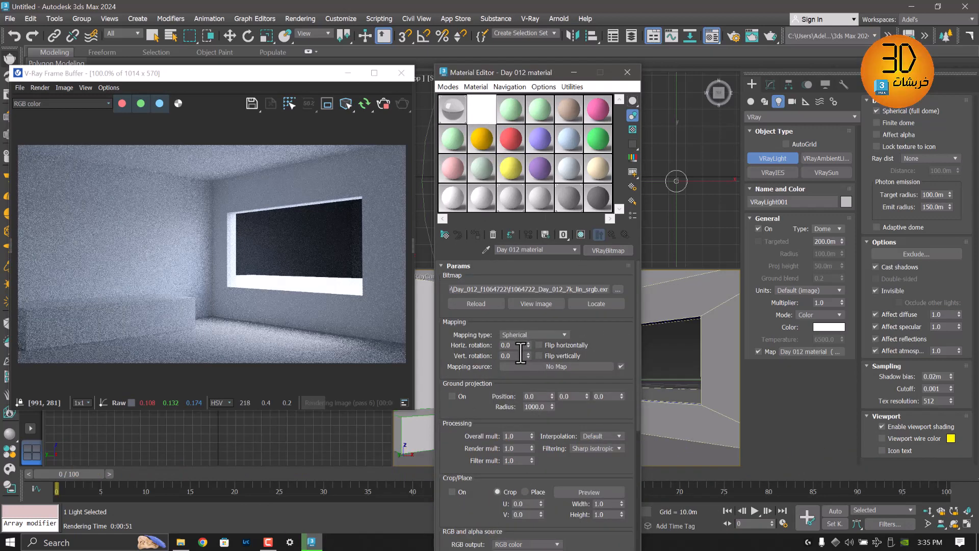
double_click(514, 345)
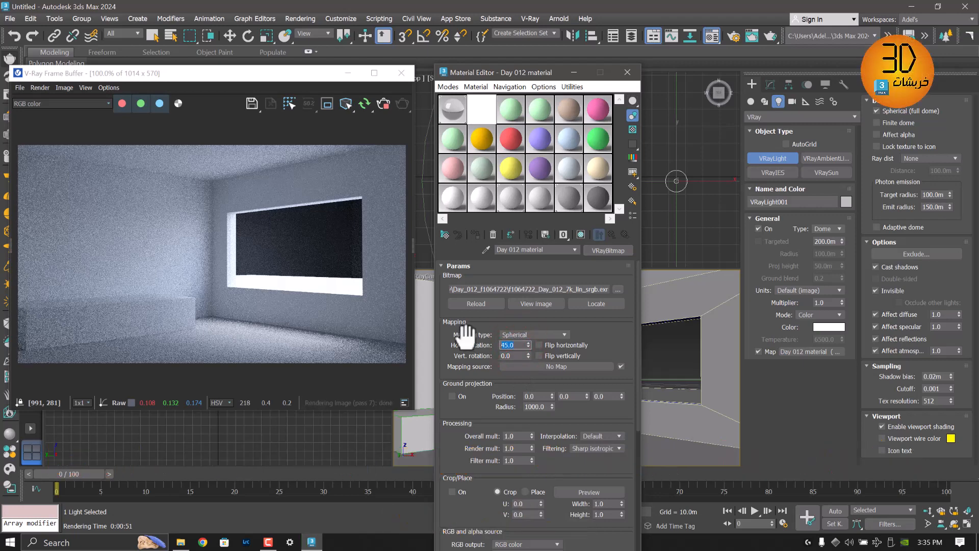
key(Return)
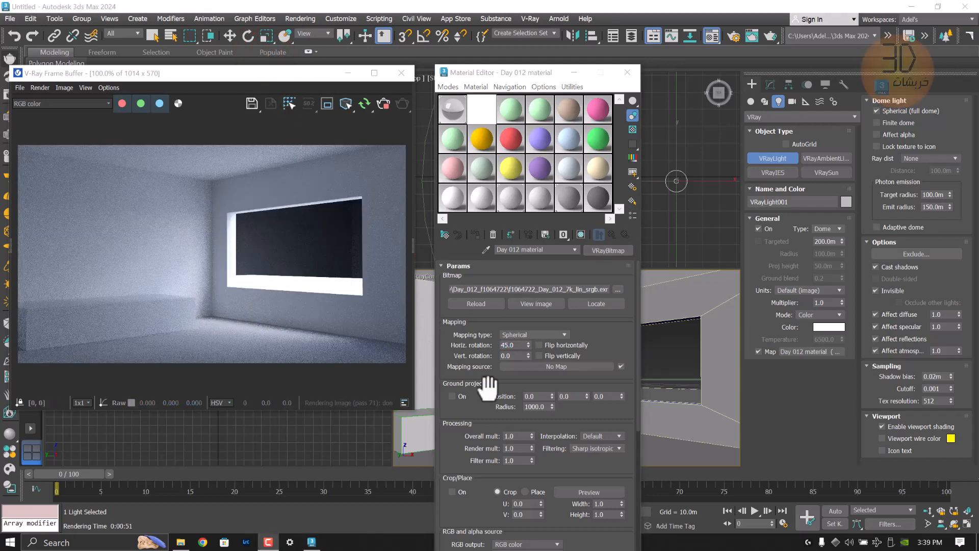
- Try an overall multiplier of 0.9 on the dome light's Day 012 map and set it back to 1.0
scroll(503, 408, down, 1)
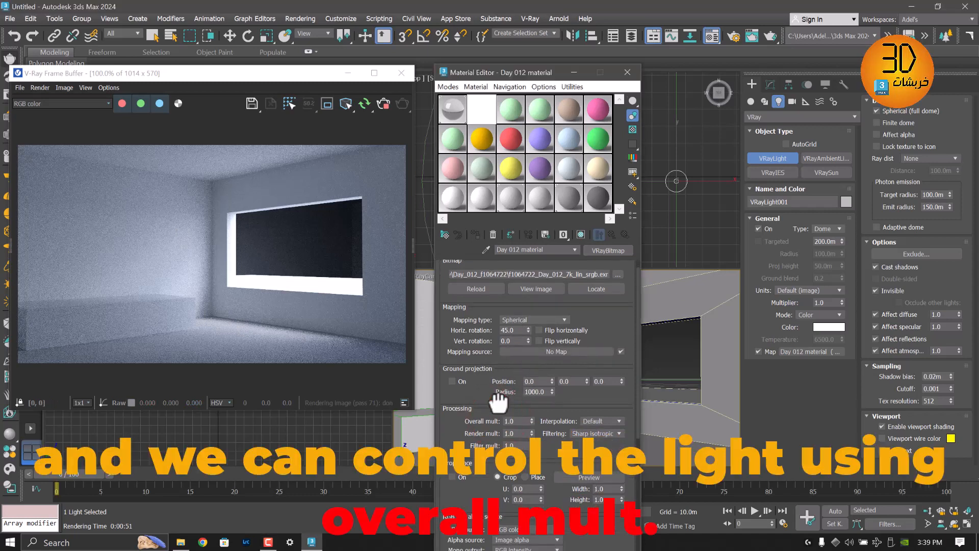
double_click(515, 421)
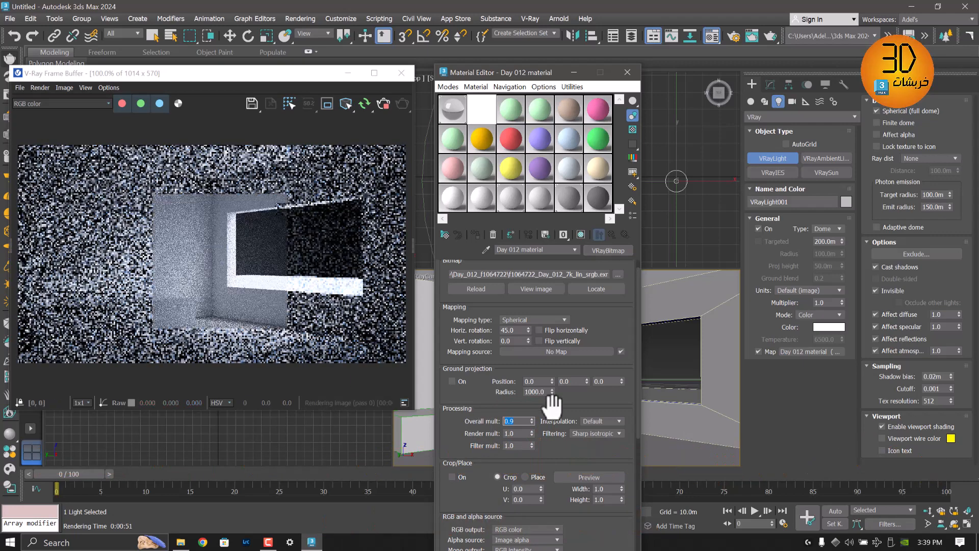
double_click(517, 423)
text(1)
key(Return)
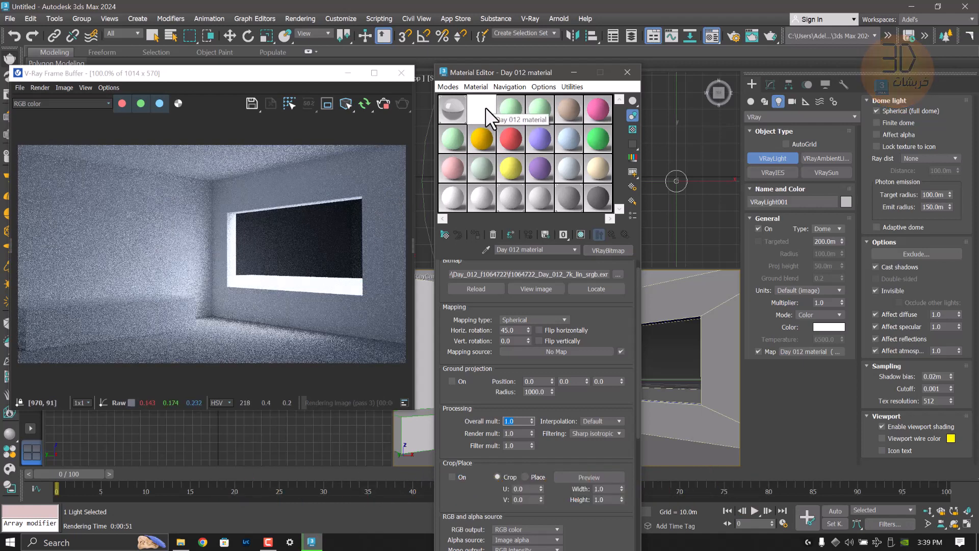
- Copy the Day 012 map to the third material slot and assign that copy as an instance to the environment map
drag(486, 108, 510, 116)
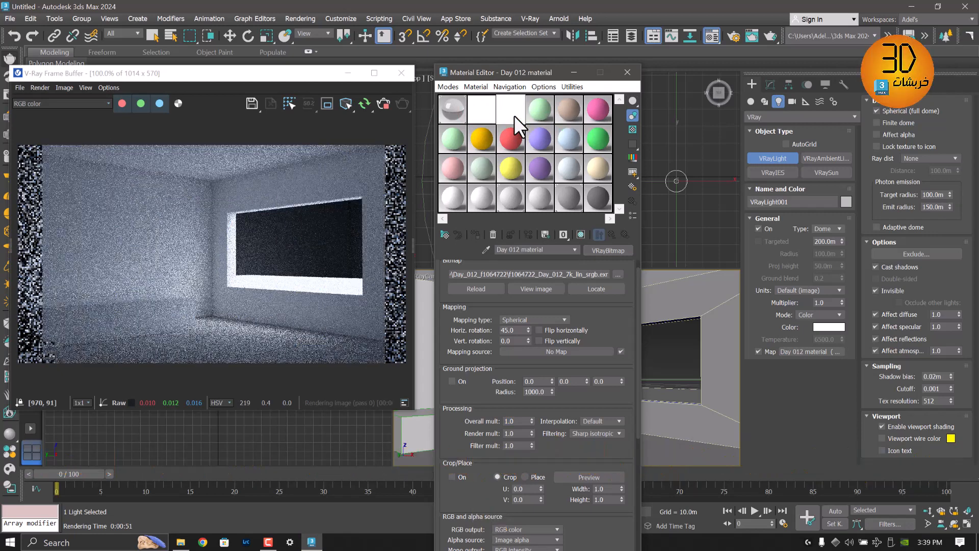
click(308, 20)
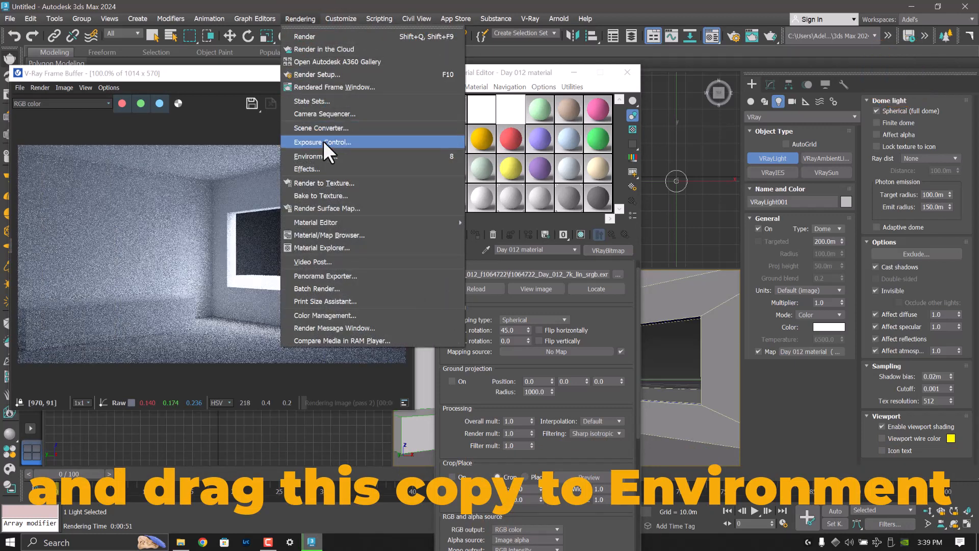
click(335, 157)
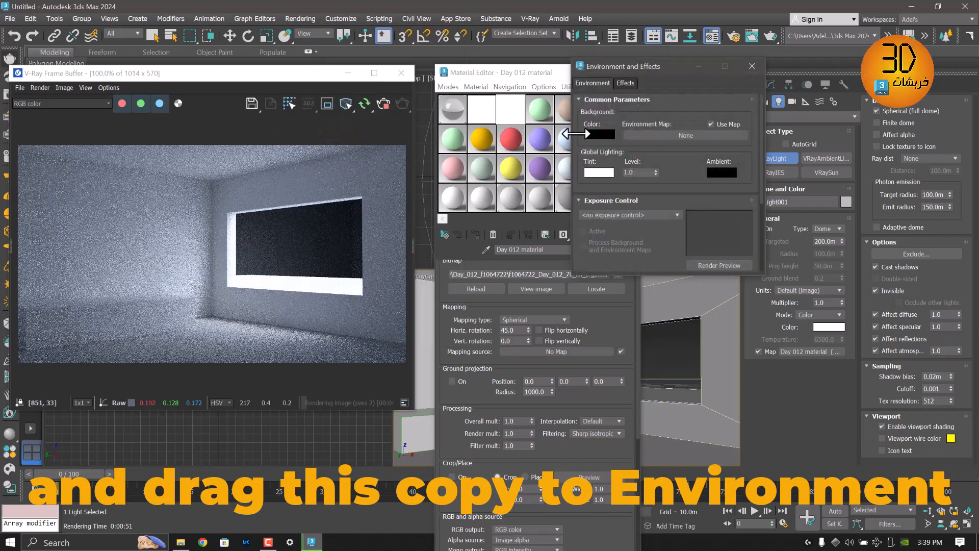
drag(638, 74, 690, 64)
drag(506, 112, 718, 121)
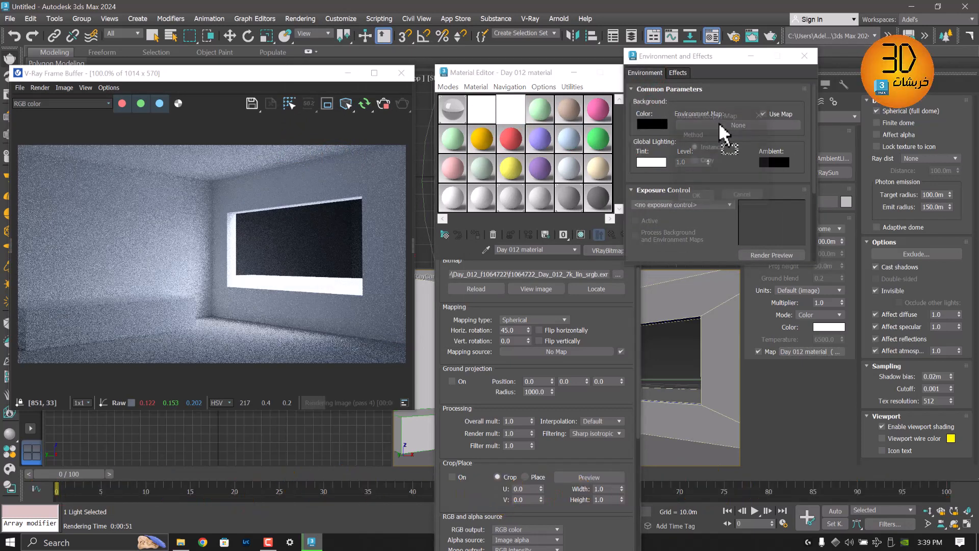
click(699, 196)
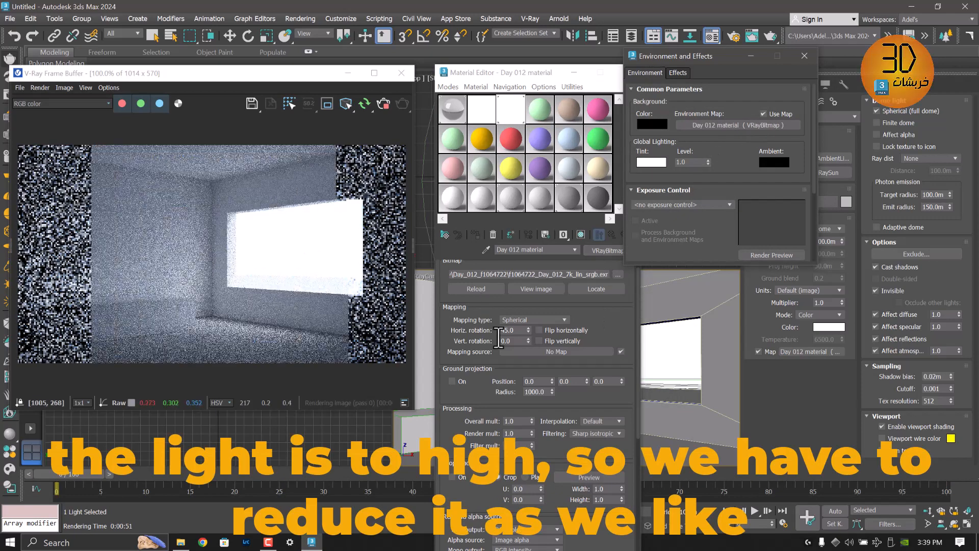
- Set the overall multiplier of the environment's Day 012 map to 0.09
click(459, 415)
drag(460, 425, 461, 385)
double_click(518, 381)
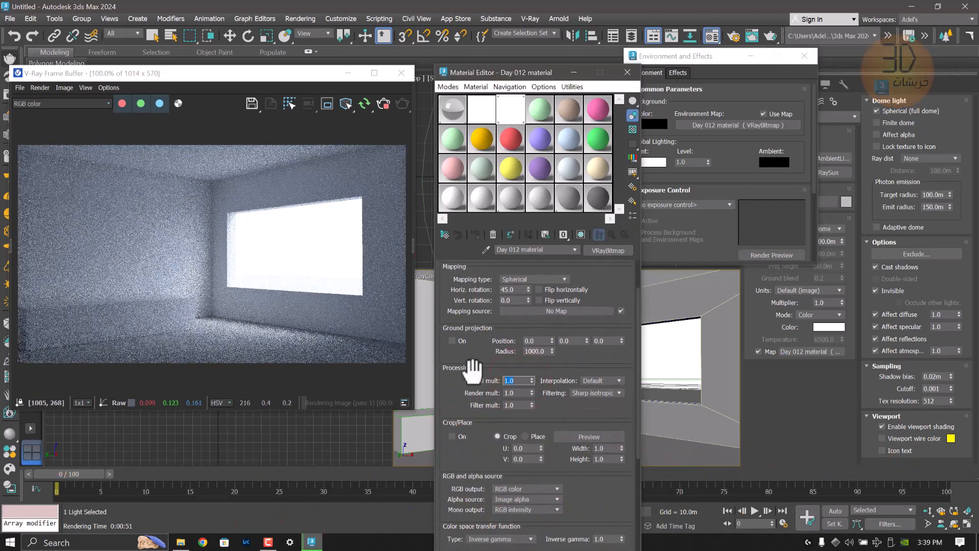
text(.09)
key(Return)
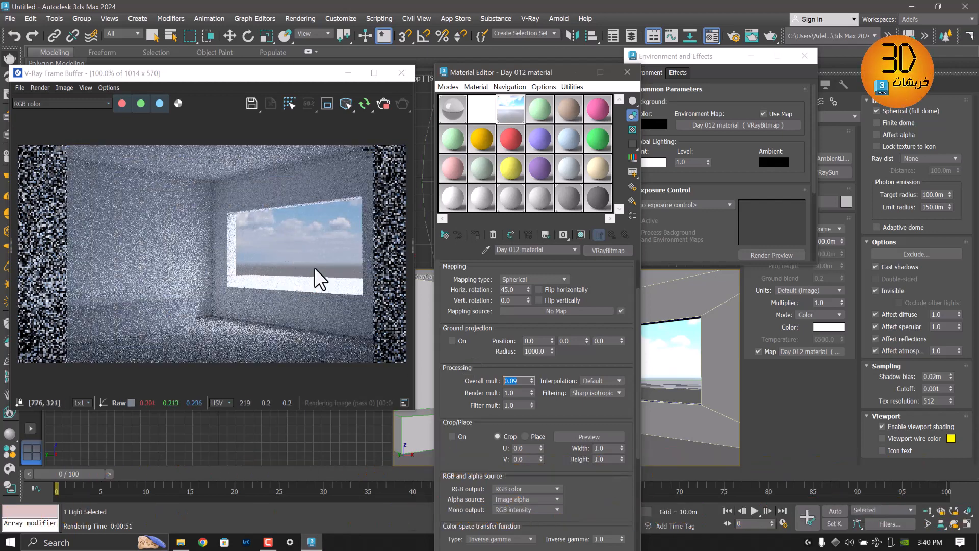
- Check the environment map's horizontal rotation, and set the overall multiplier of the dome light's Day 012 map to 0.8
click(515, 291)
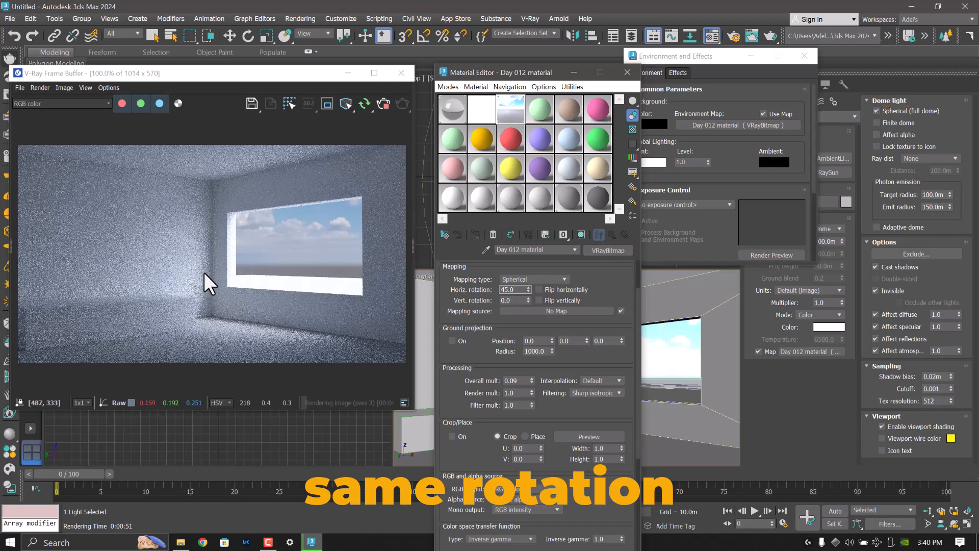
click(487, 110)
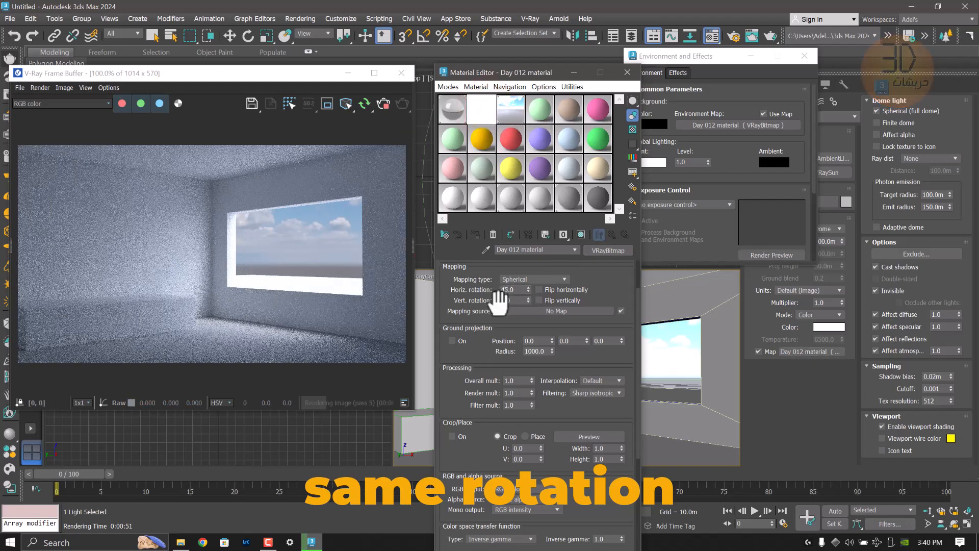
drag(516, 383, 481, 381)
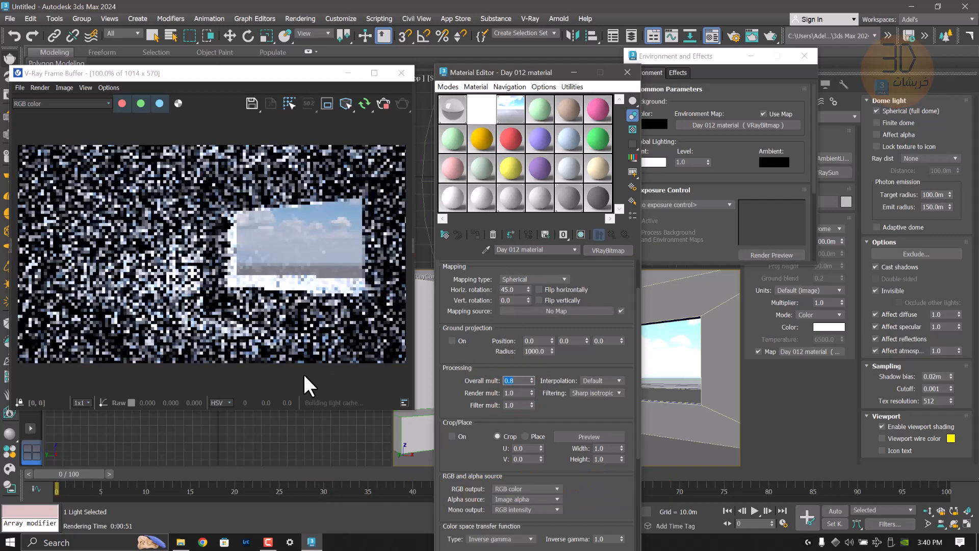
drag(467, 394, 466, 387)
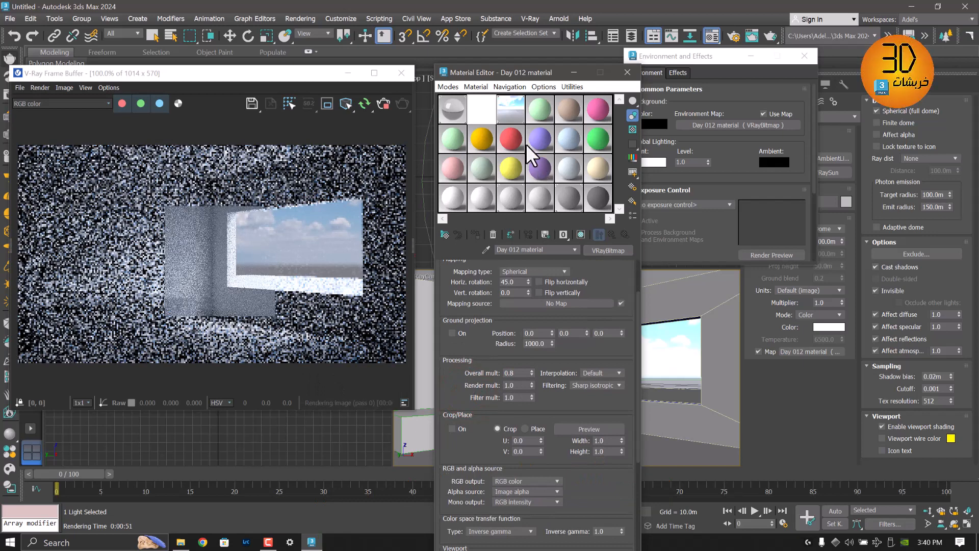
- Set the inverse gamma of the environment's Day 012 map to 0.35, keeping Inverse gamma as the color space transfer type
click(508, 113)
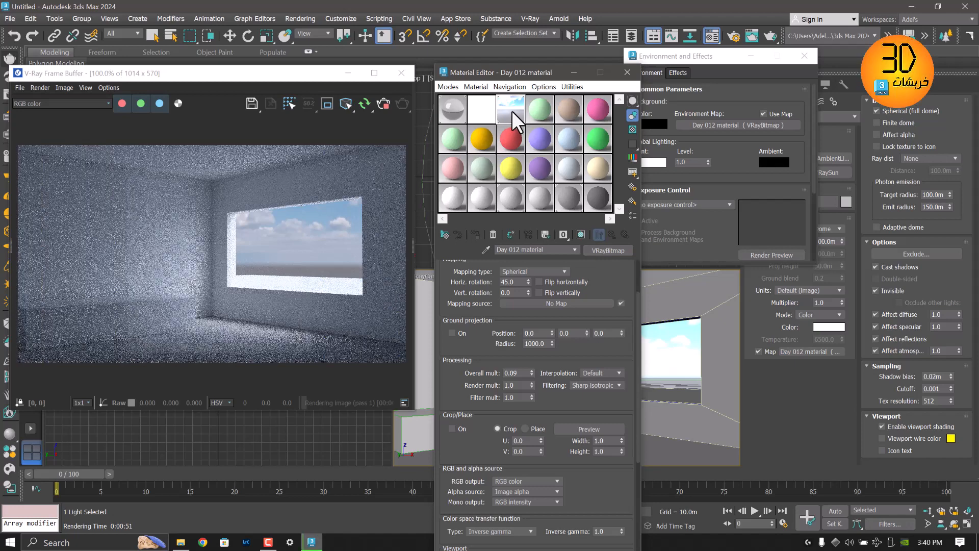
drag(475, 484, 484, 398)
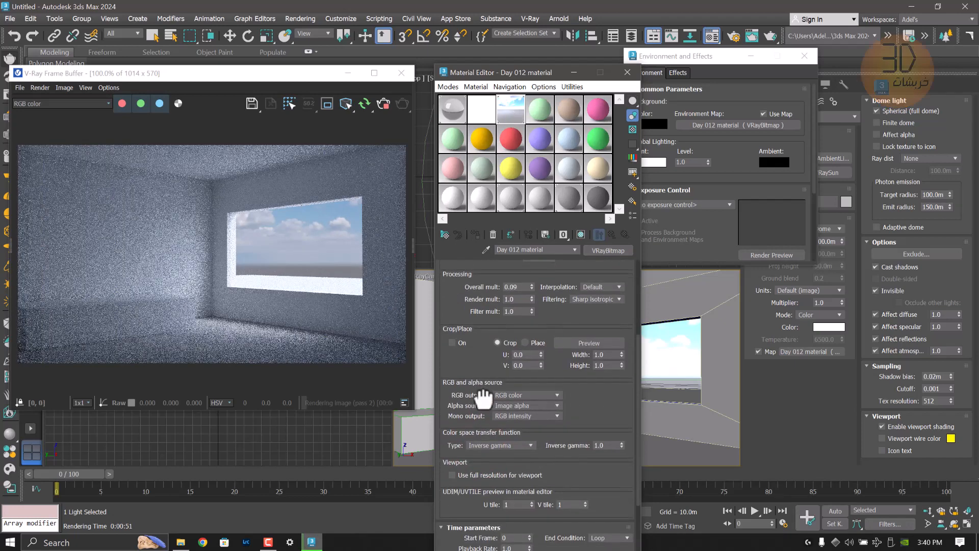
click(476, 445)
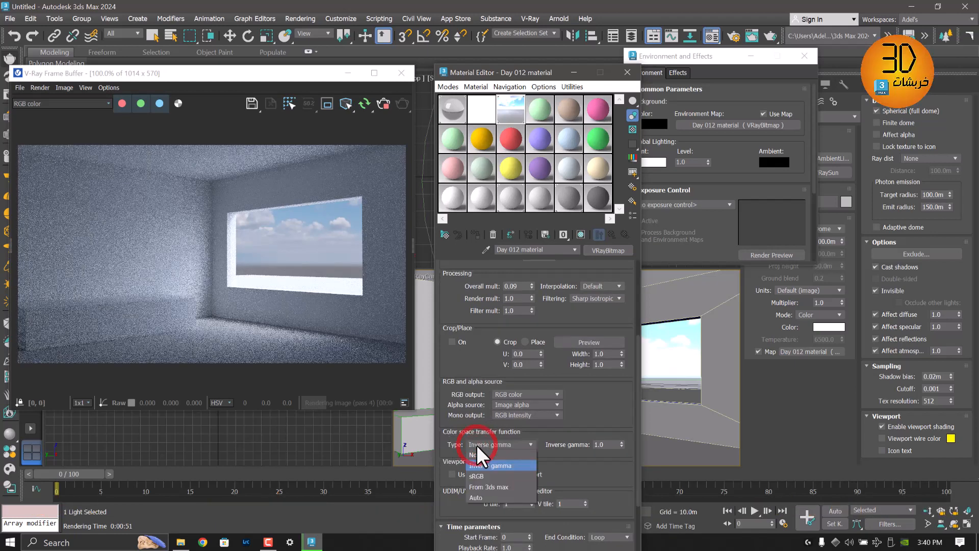
click(620, 445)
drag(621, 446, 622, 480)
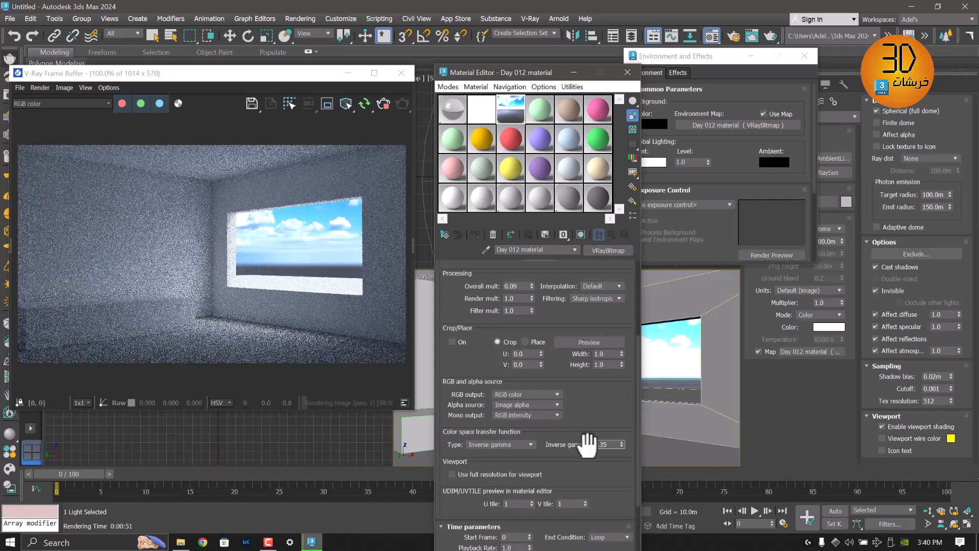
double_click(613, 445)
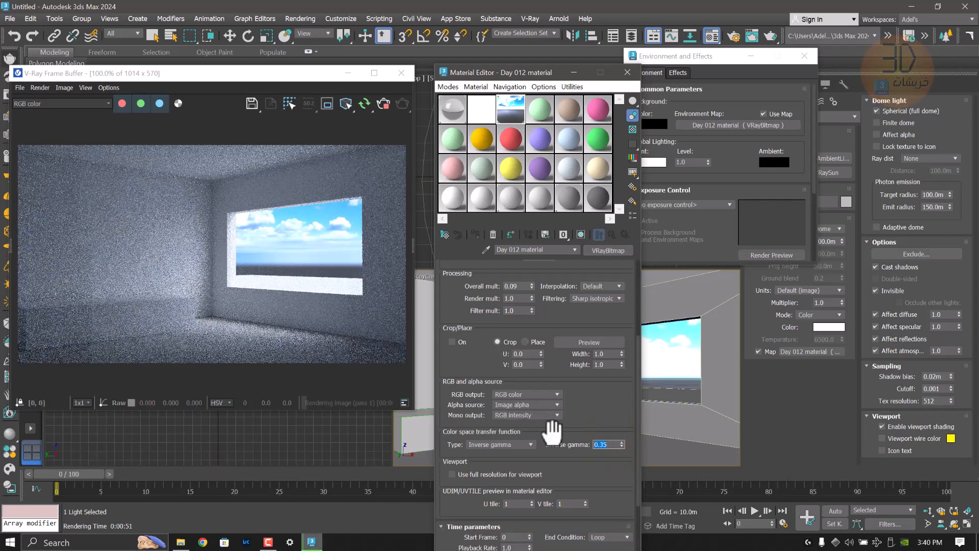
- Set the inverse gamma of the environment's Day 012 map to 0.8
text(.8)
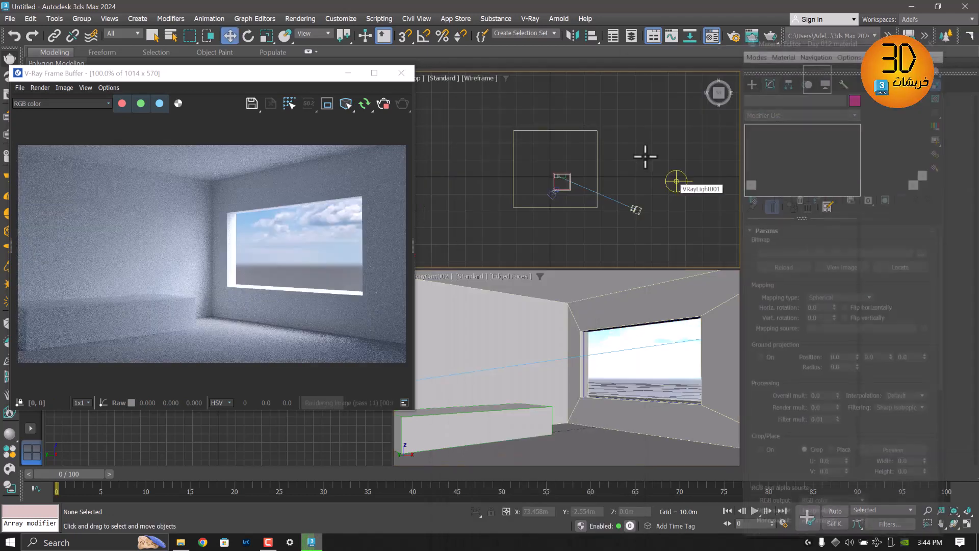
- Set the color space transfer type of the dome light's Day 012 map to None and its overall multiplier to 0.8
key(m)
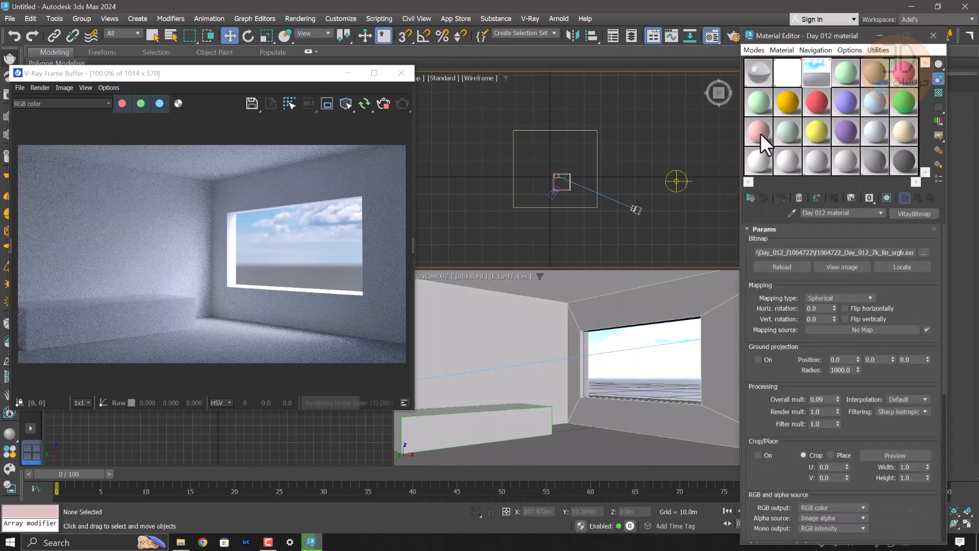
drag(795, 38, 641, 11)
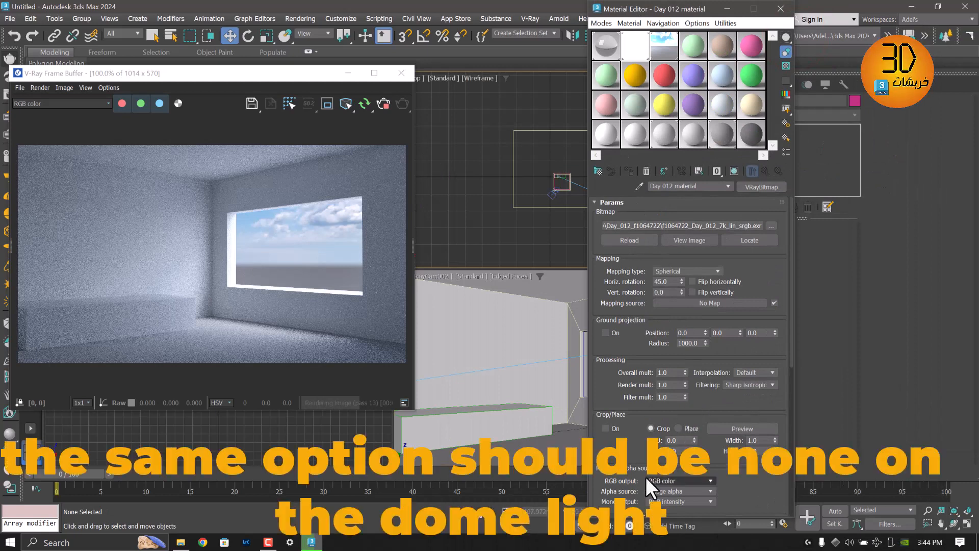
drag(646, 477, 625, 363)
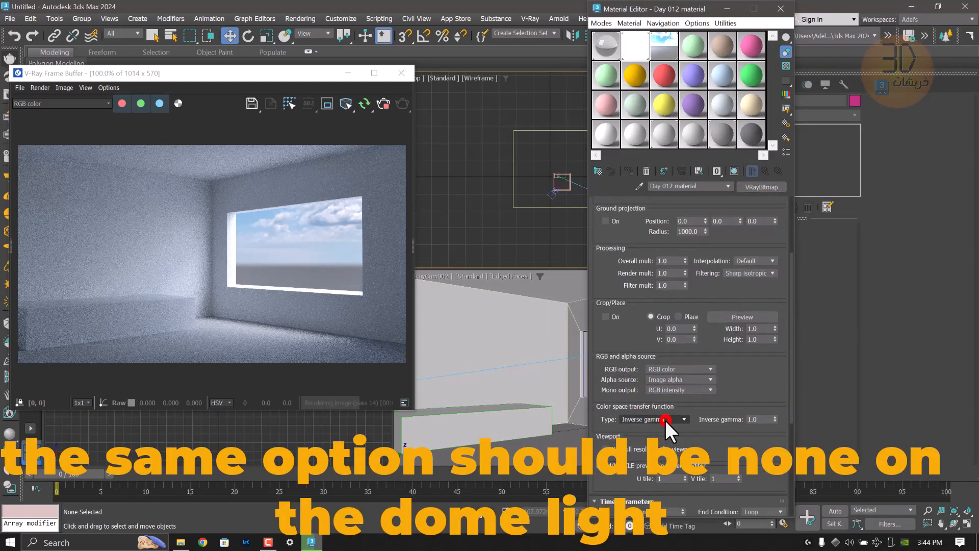
click(665, 421)
click(638, 7)
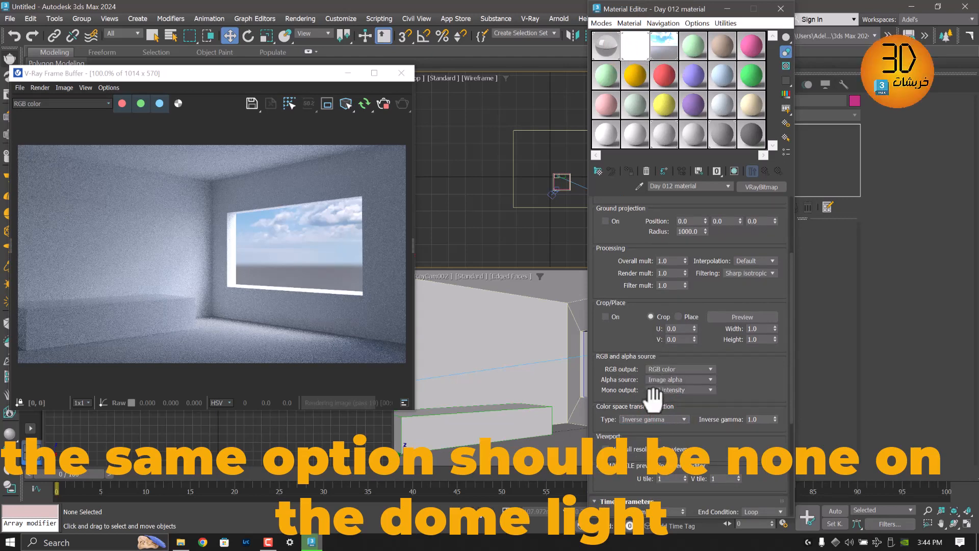
click(649, 420)
click(640, 427)
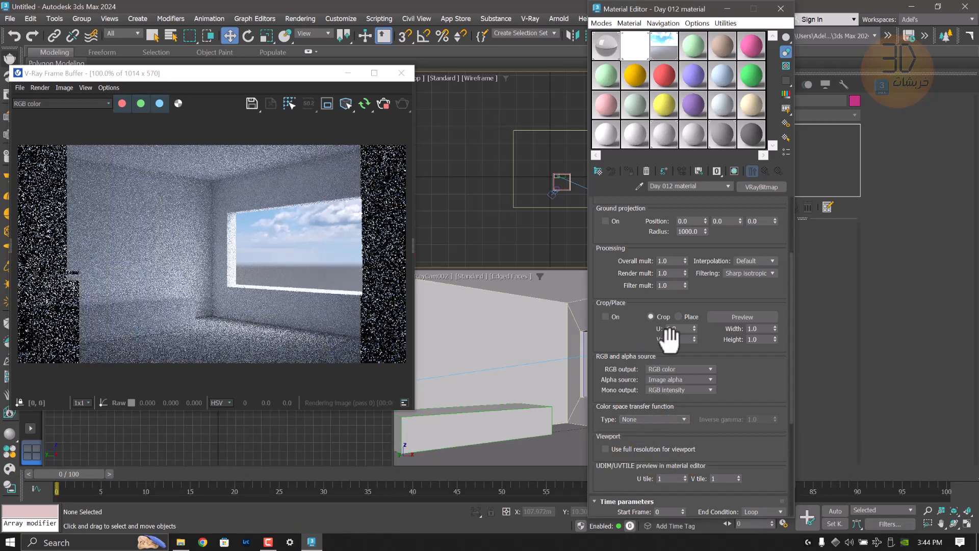
double_click(669, 260)
text(.8)
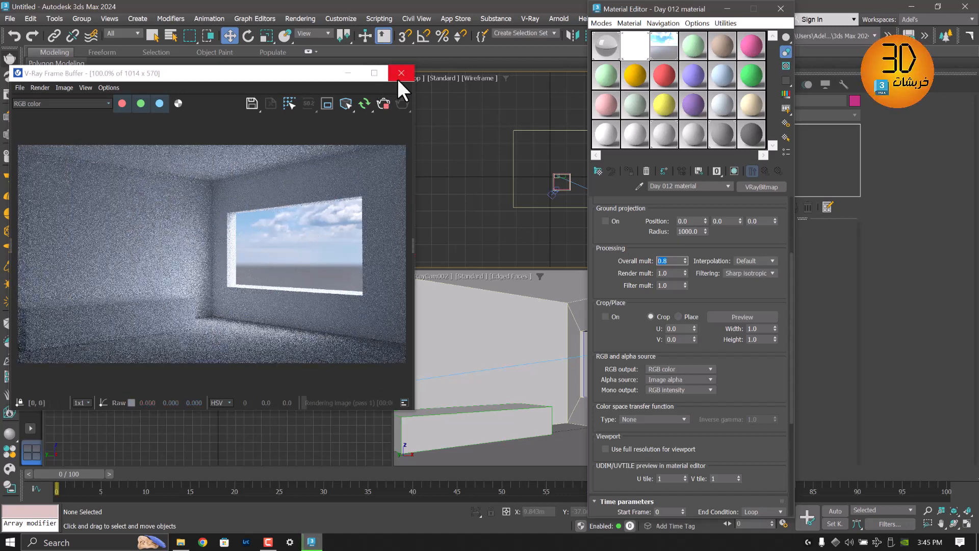
- Orbit the room camera to face the wall behind the long box, keeping the window at the edge of the view
click(516, 373)
click(954, 524)
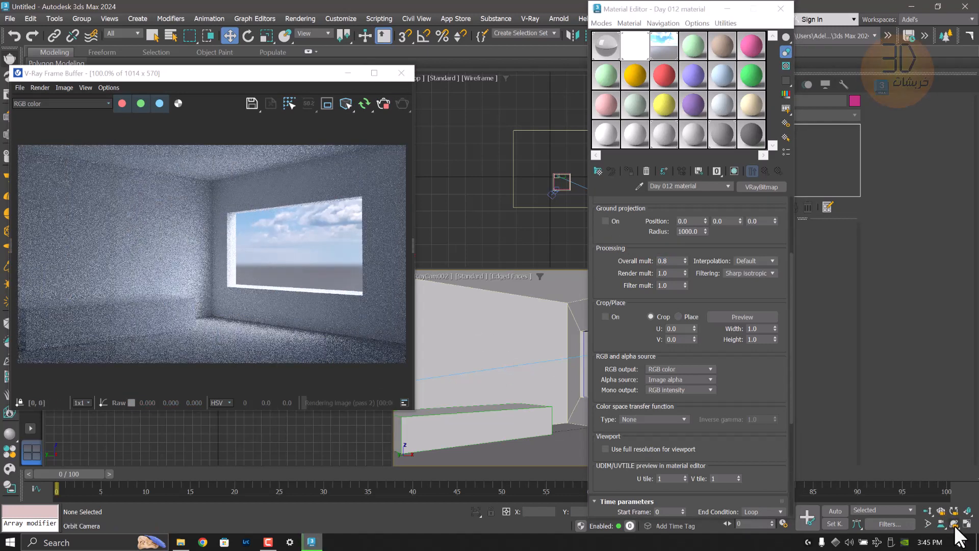
drag(577, 393, 542, 404)
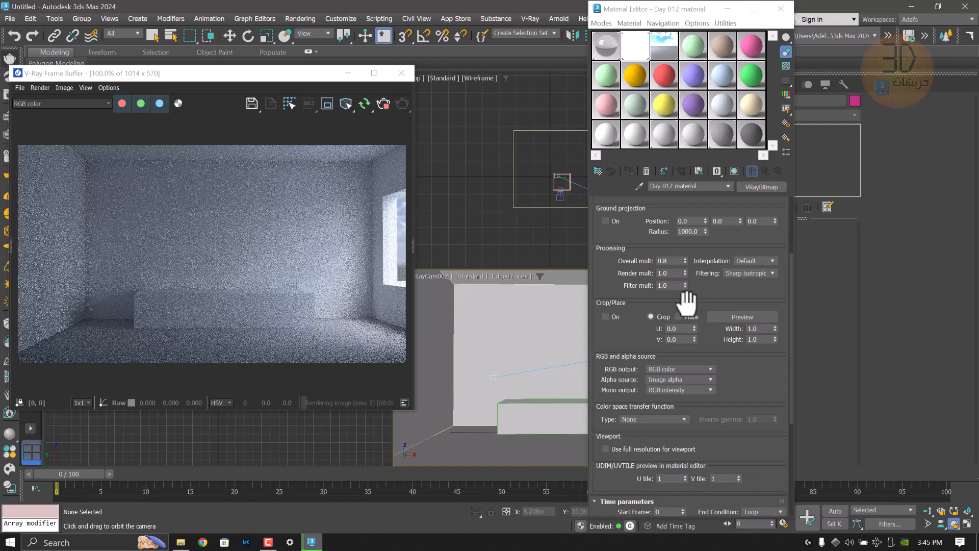
- Set the overall multiplier of the dome light's Day 012 map to 0.6
click(669, 260)
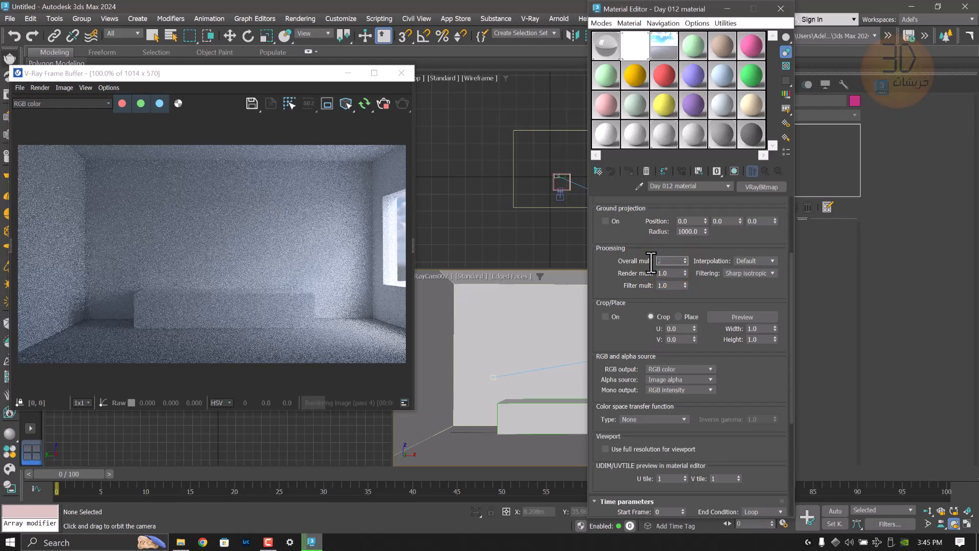
text(.6)
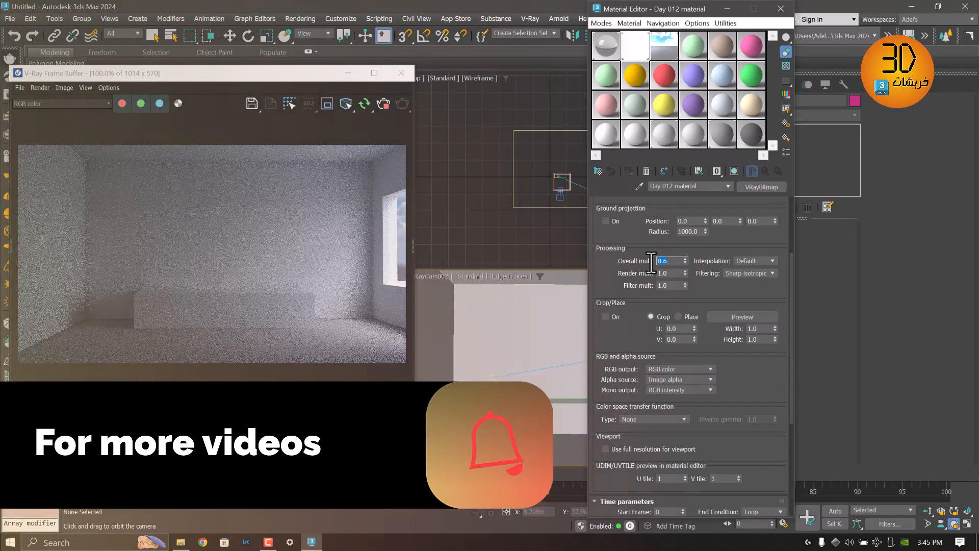
key(Return)
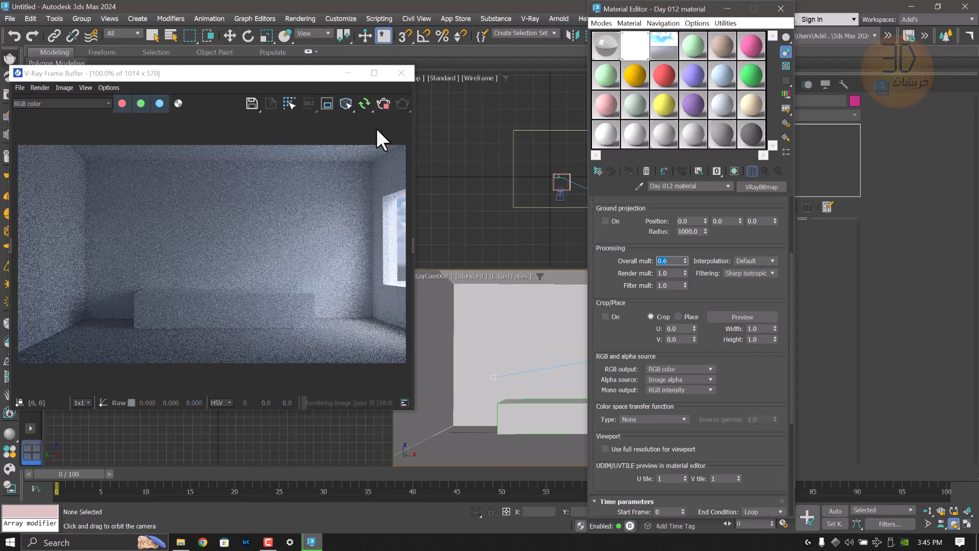
click(563, 376)
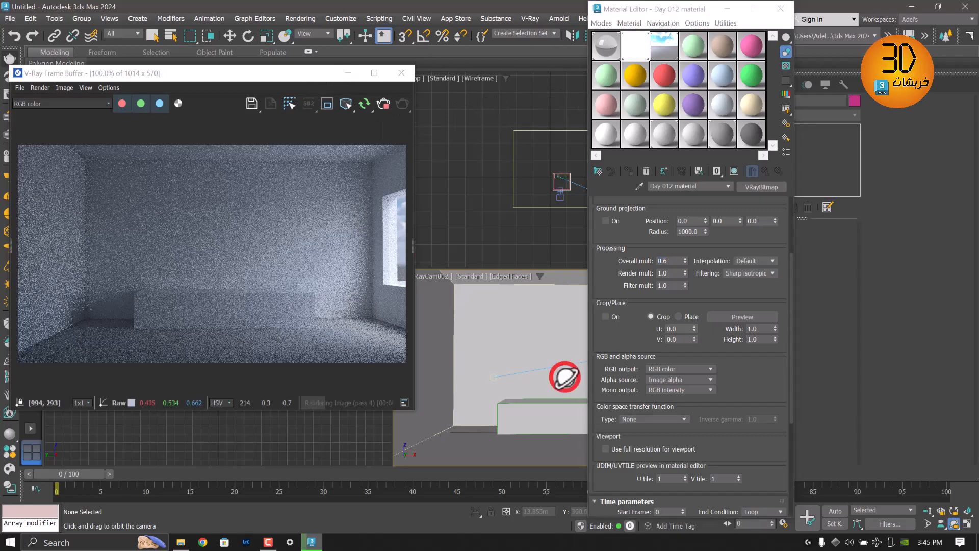